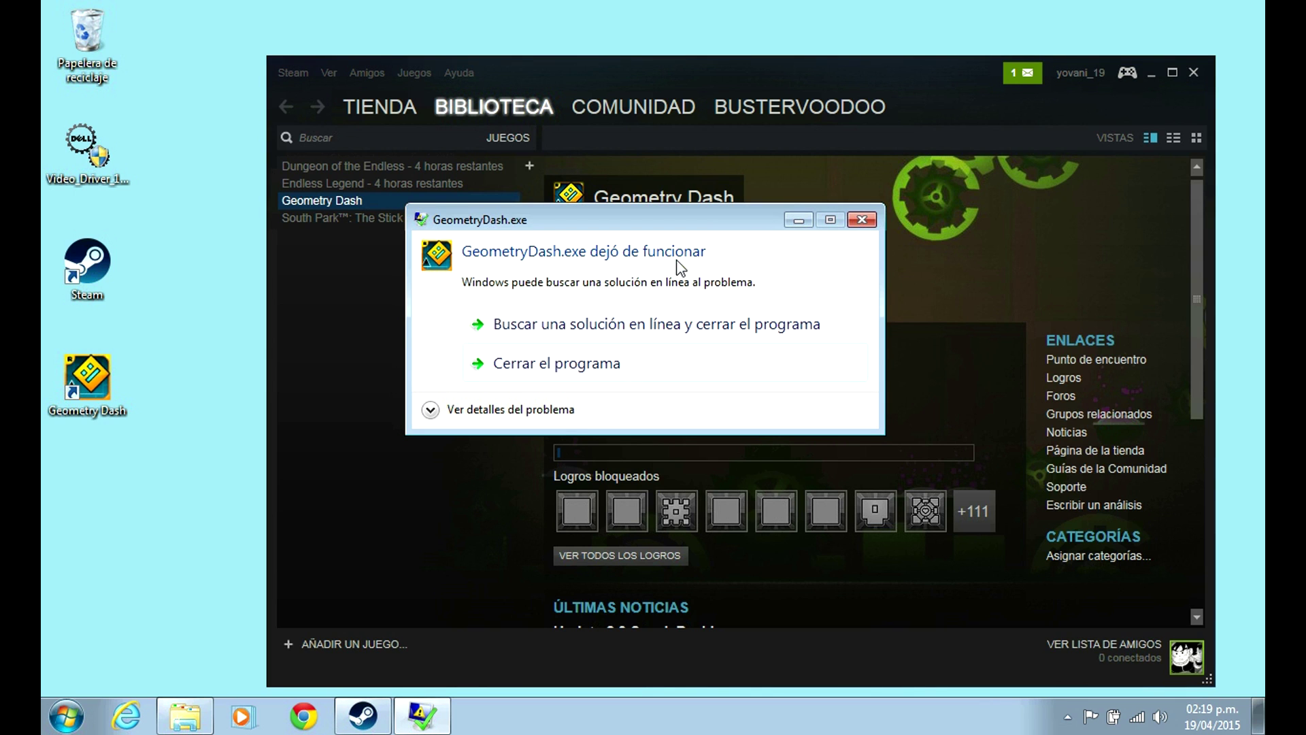
Step: Highlight the faulting module name in the GeometryDash.exe crash details and close the crashed program
left_click(430, 410)
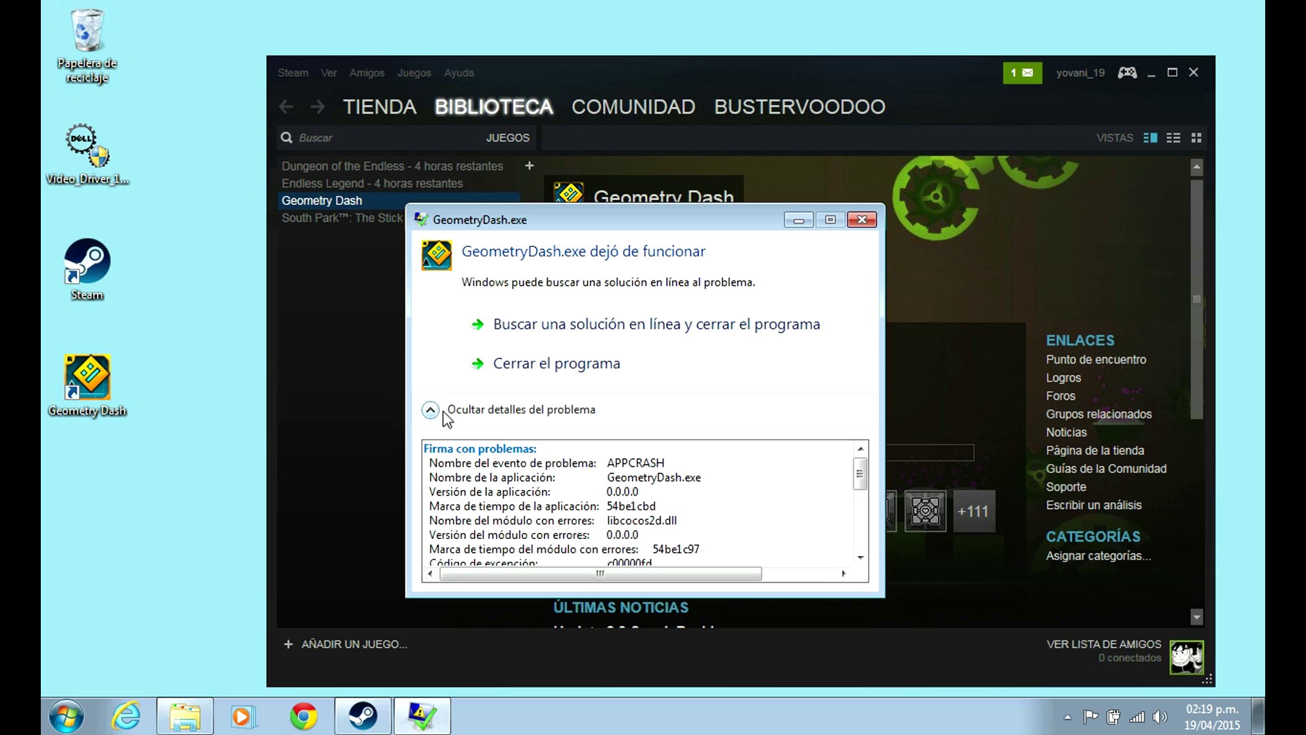
left_click_drag(680, 521, 430, 522)
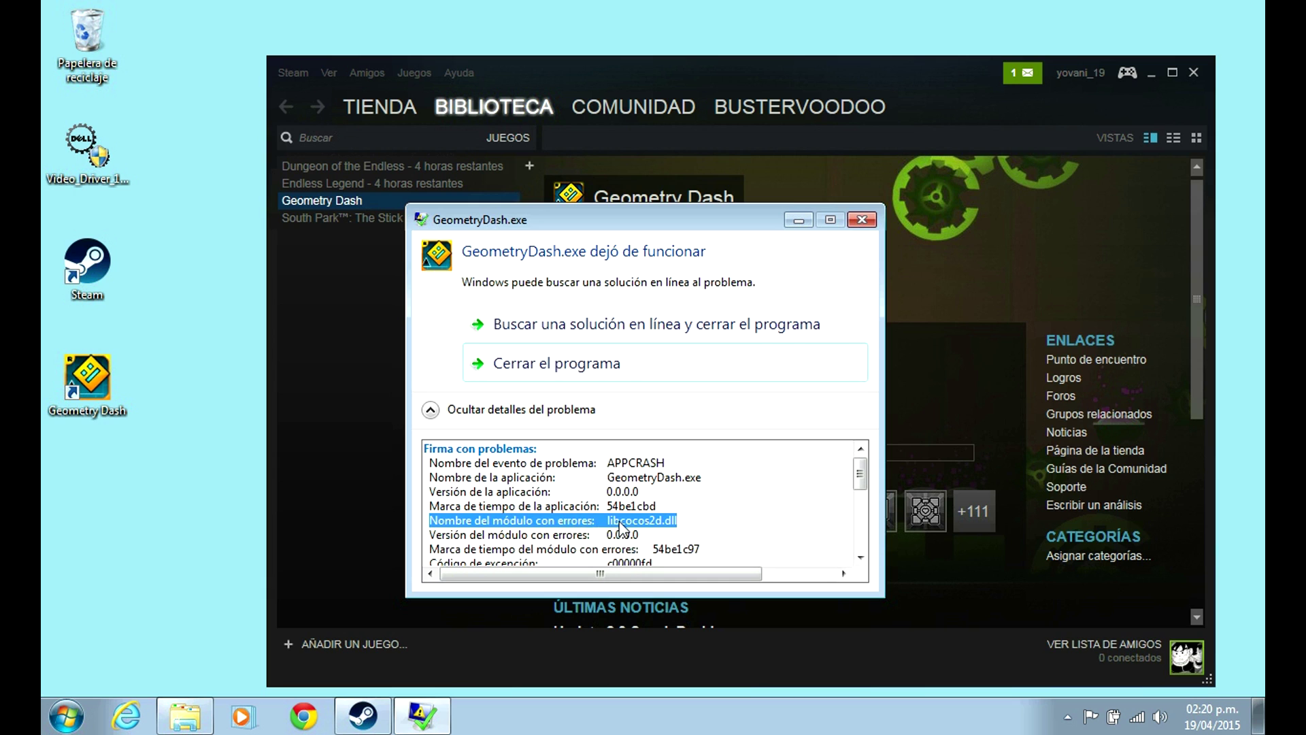
left_click(533, 370)
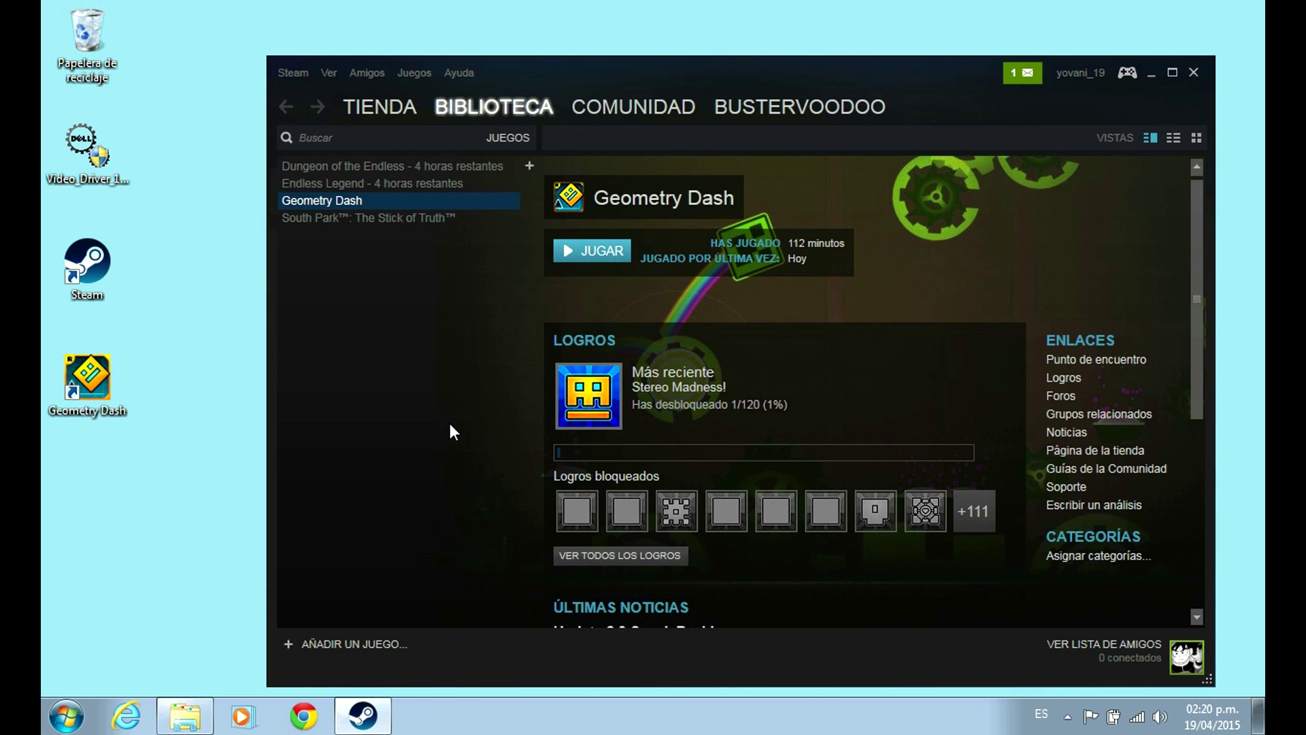
Step: Close the Steam library window to clear the desktop
left_click_drag(700, 71, 700, 53)
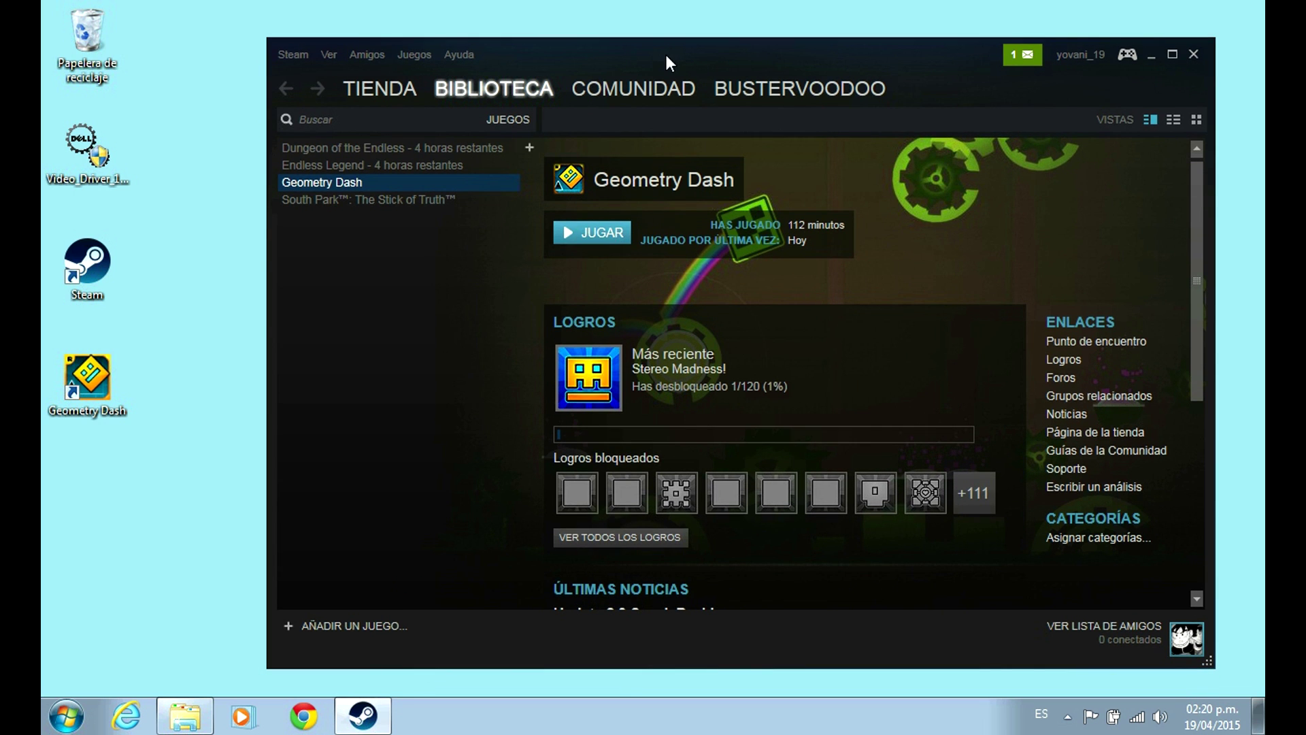
left_click_drag(667, 55, 620, 47)
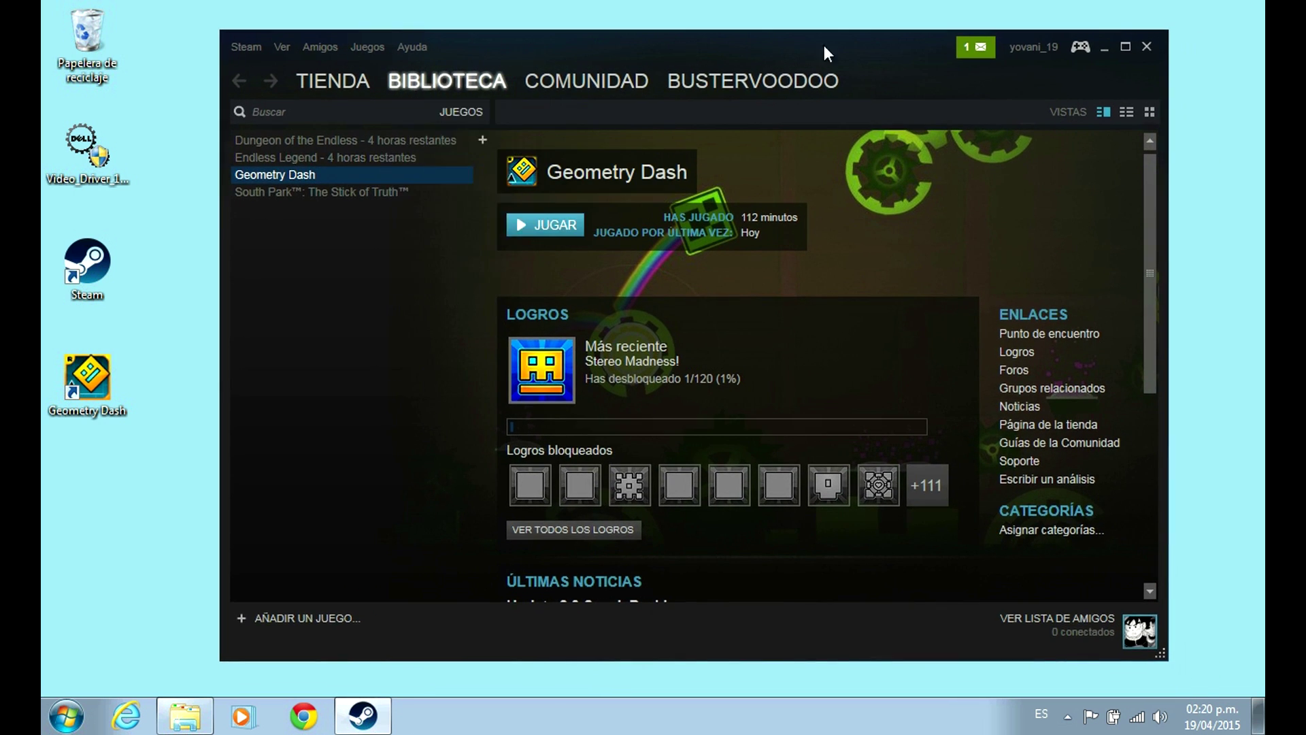
left_click(1103, 47)
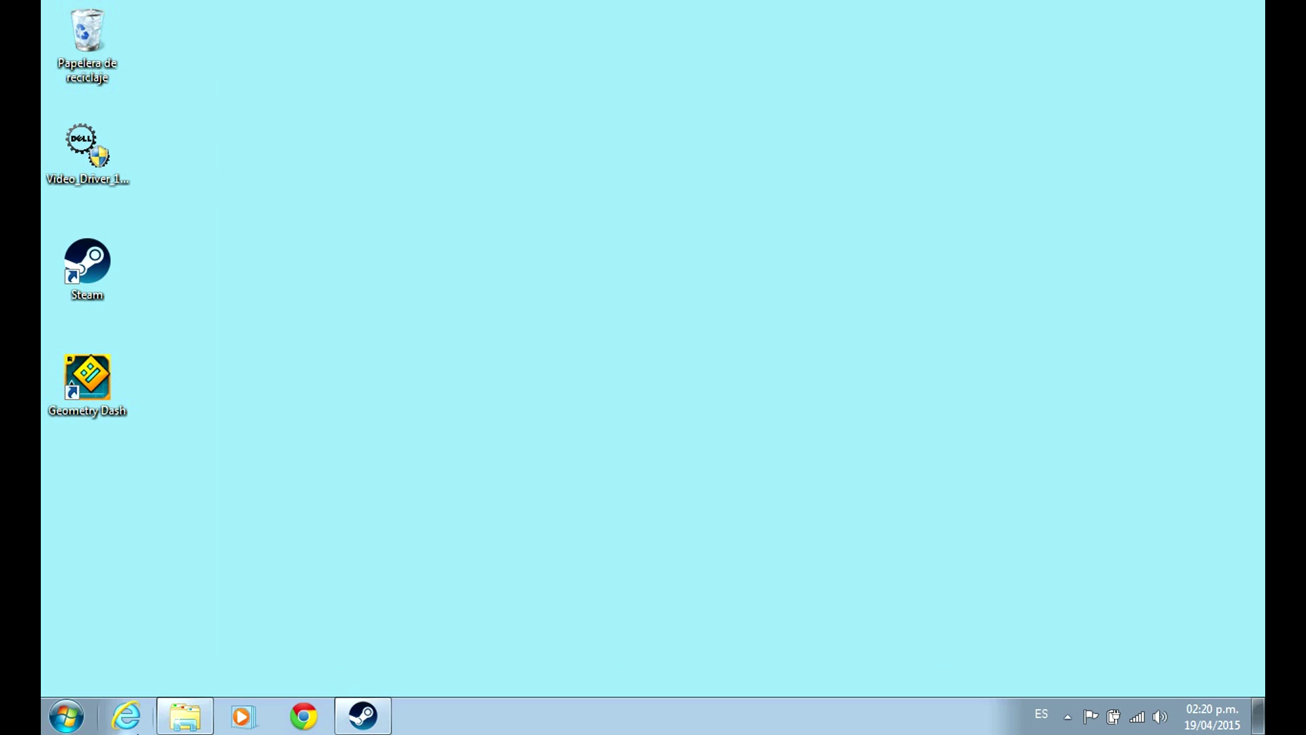
left_click(367, 726)
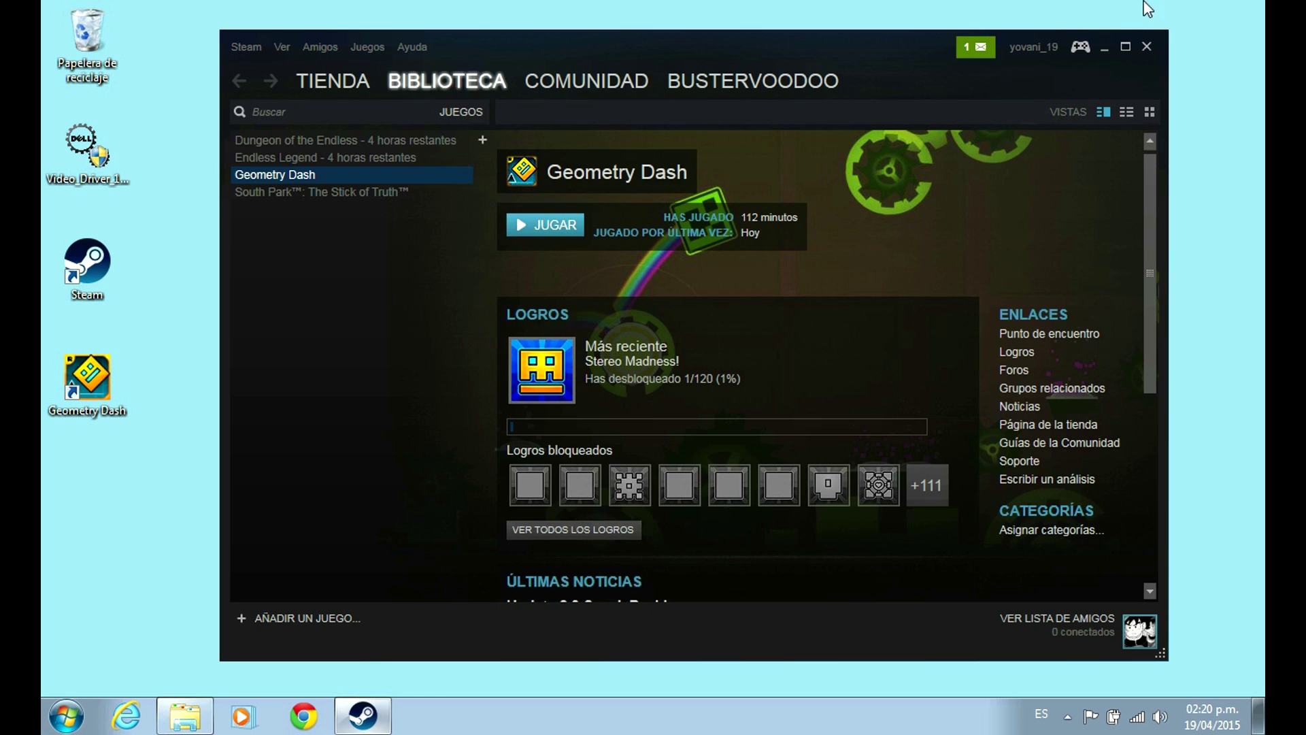
left_click(1146, 49)
Step: Run the Video_Driver package from the desktop and start installing the Intel GMA 4500MHD driver
left_click_drag(79, 140, 555, 192)
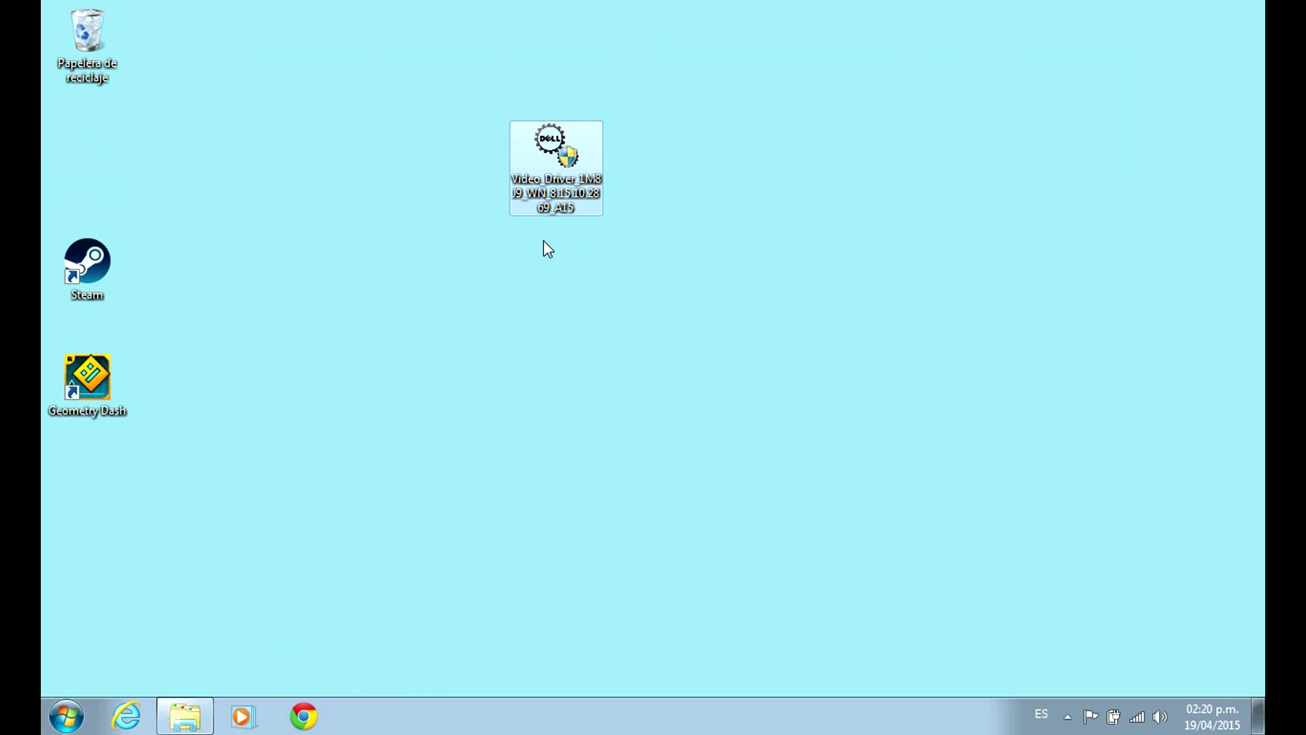
double_click(546, 201)
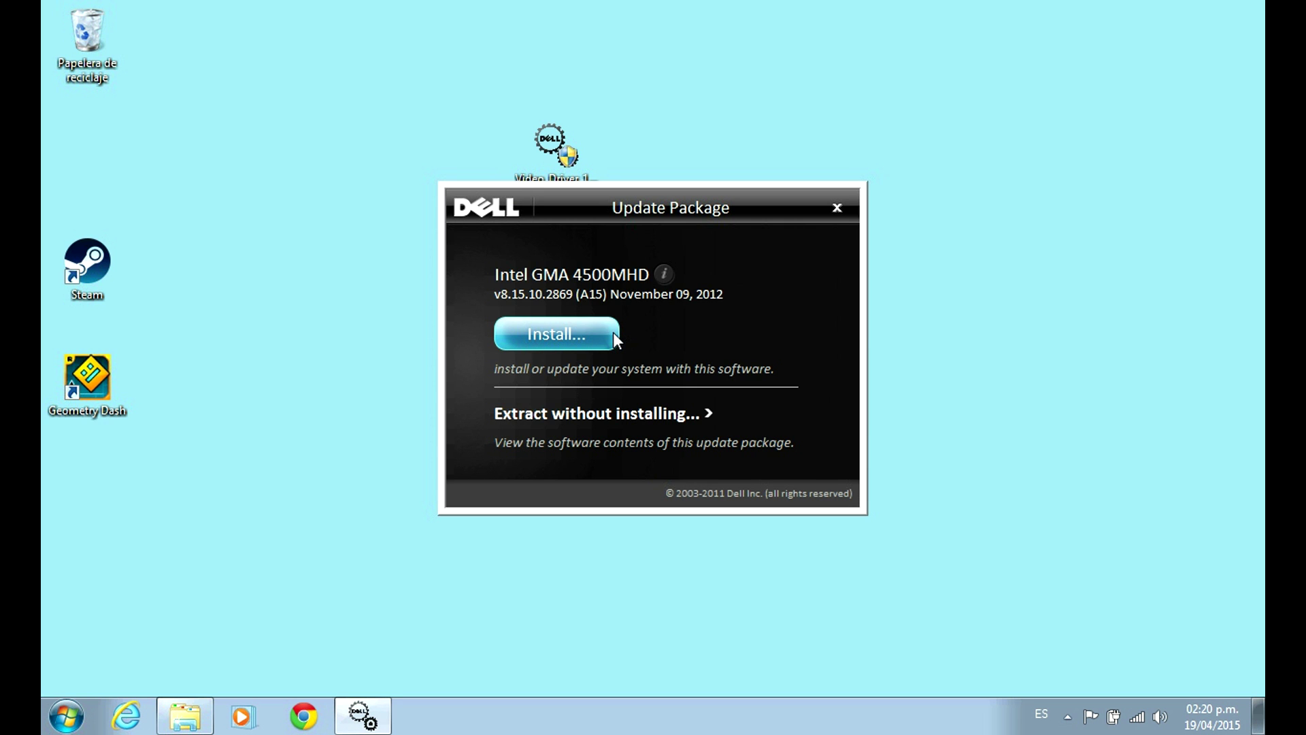
left_click(553, 334)
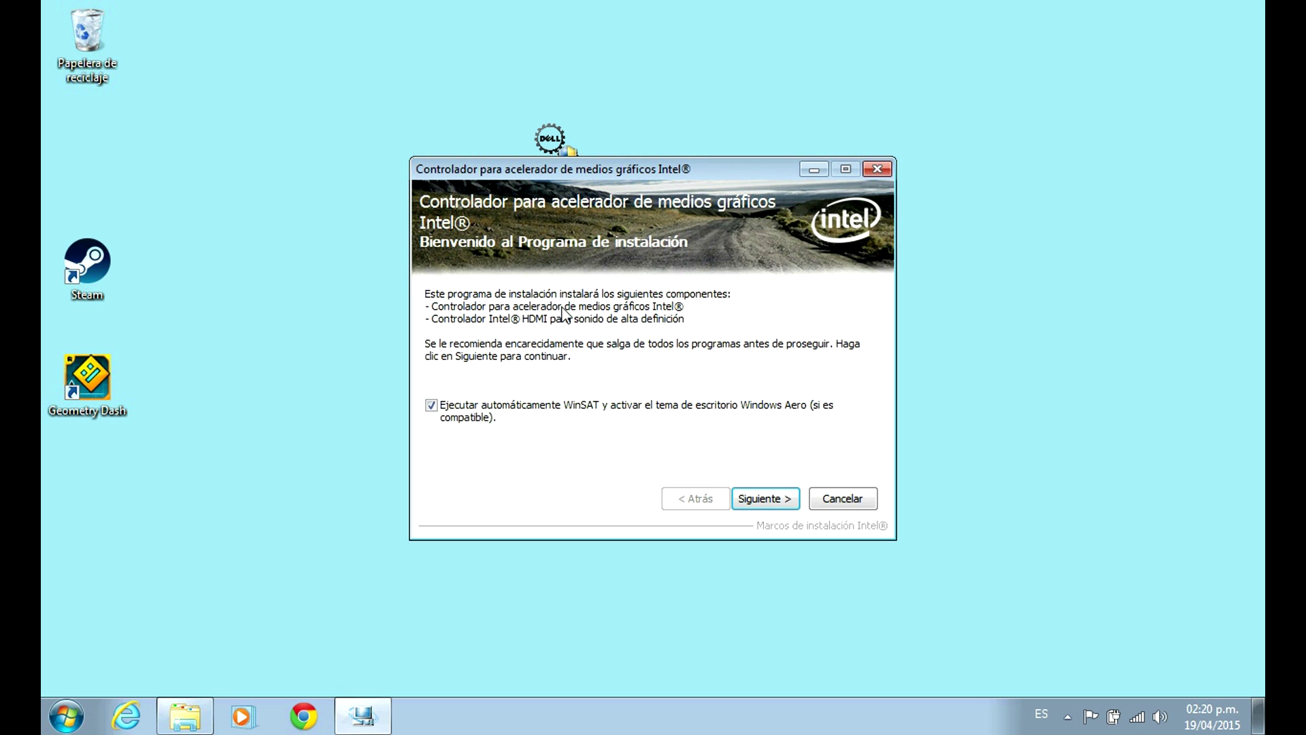
Step: Toggle the automatic WinSAT and Windows Aero option, accept the licence agreement, and proceed past the Readme to start the driver installation
left_click(432, 405)
left_click(777, 507)
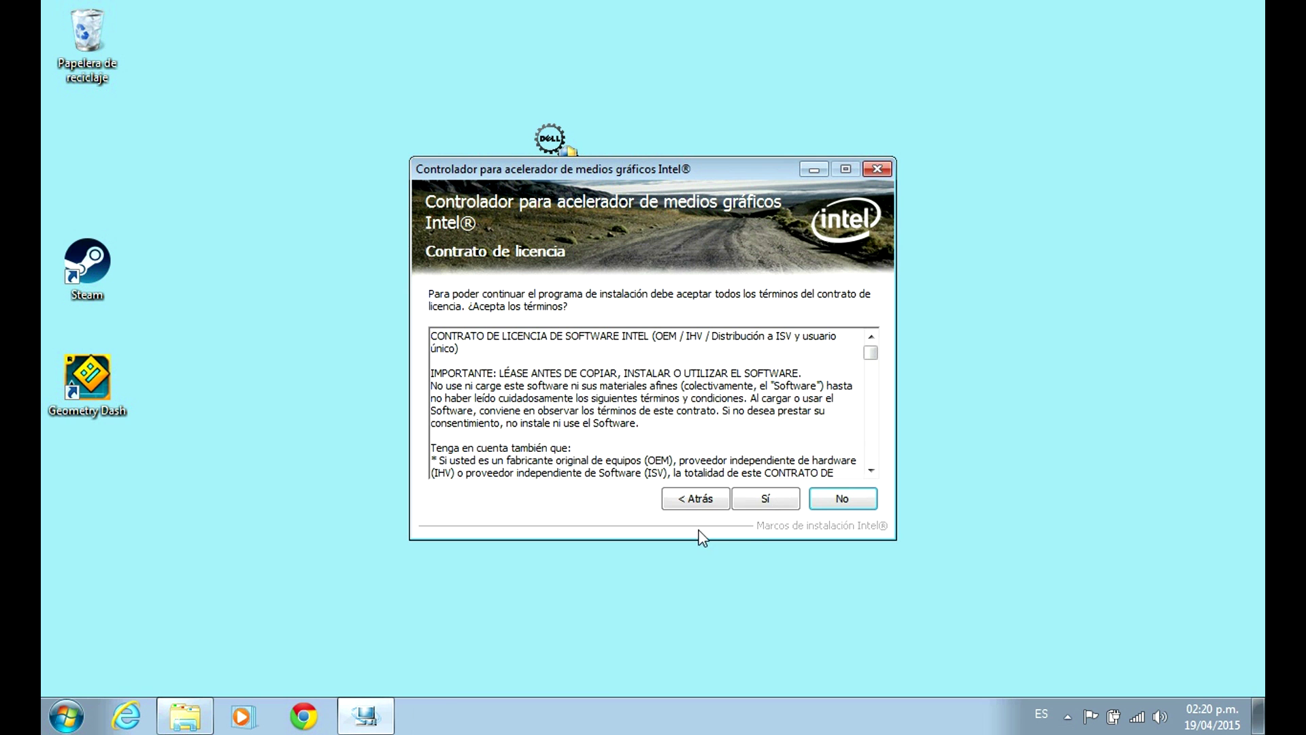
left_click(765, 503)
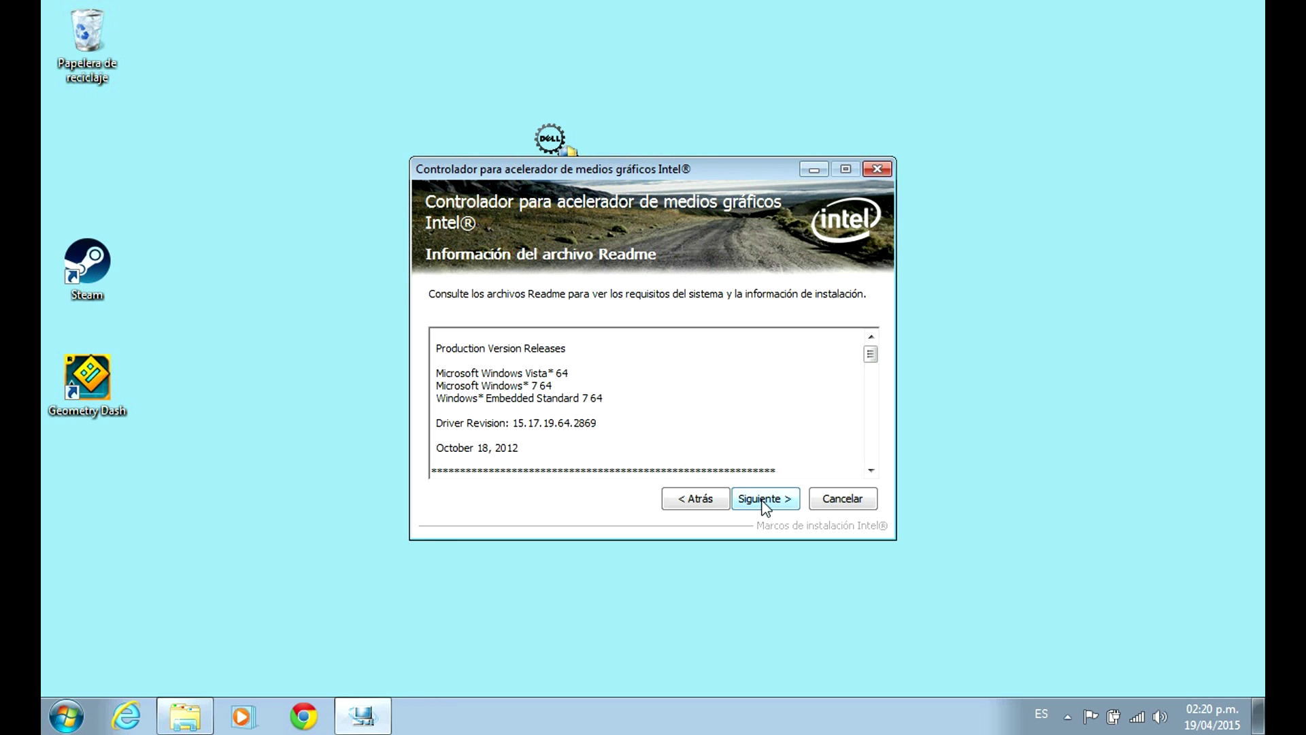
left_click(765, 501)
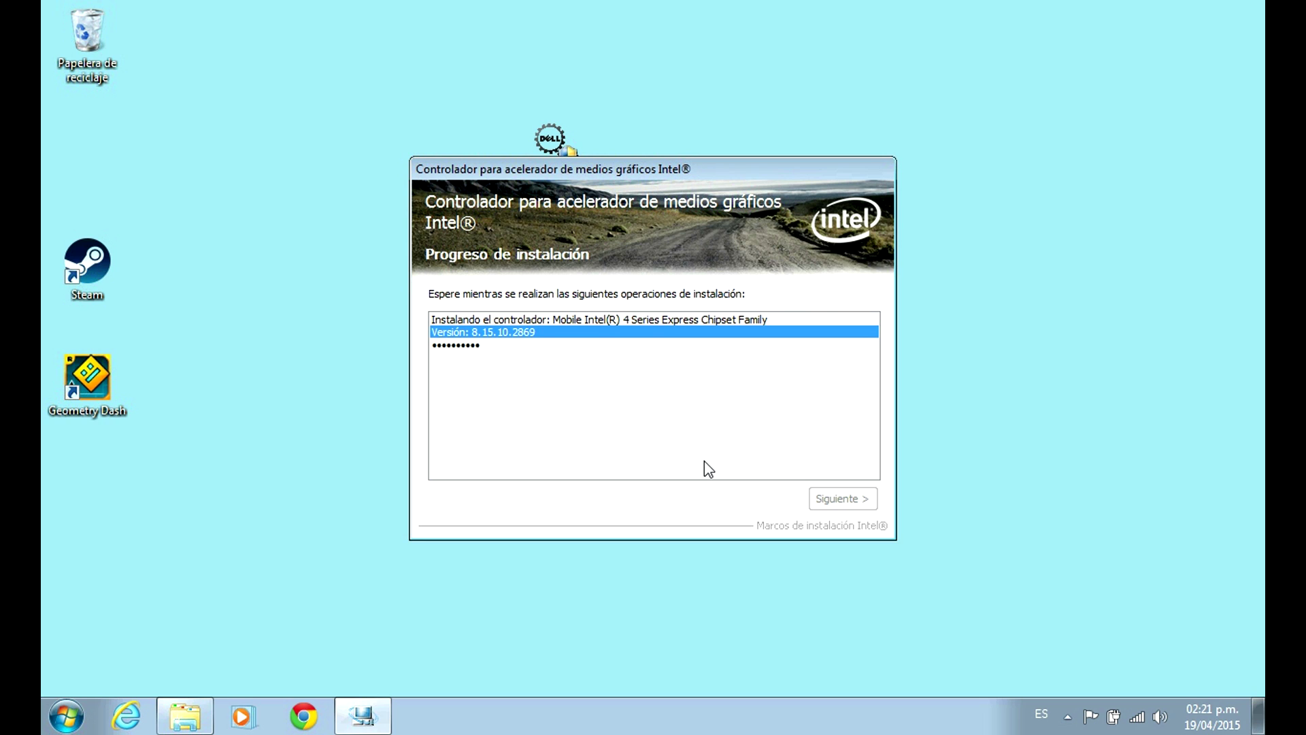
key("super")
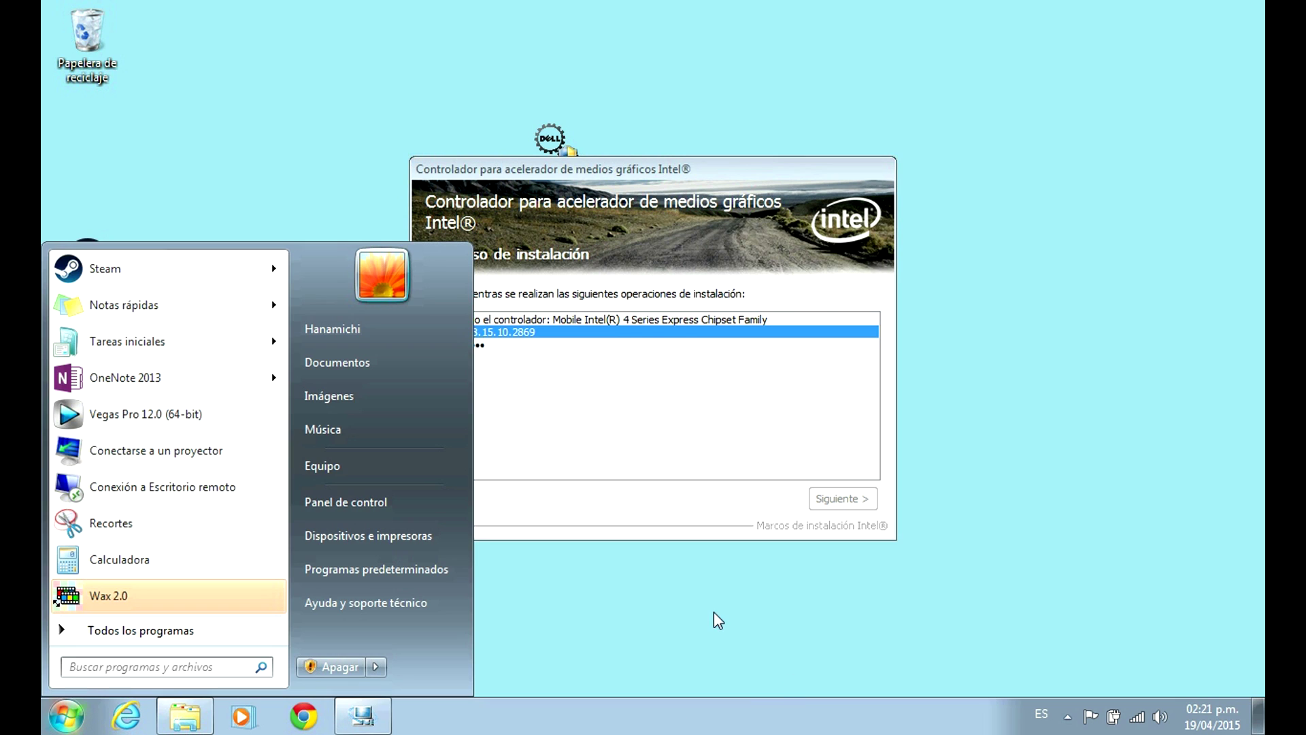
key("super")
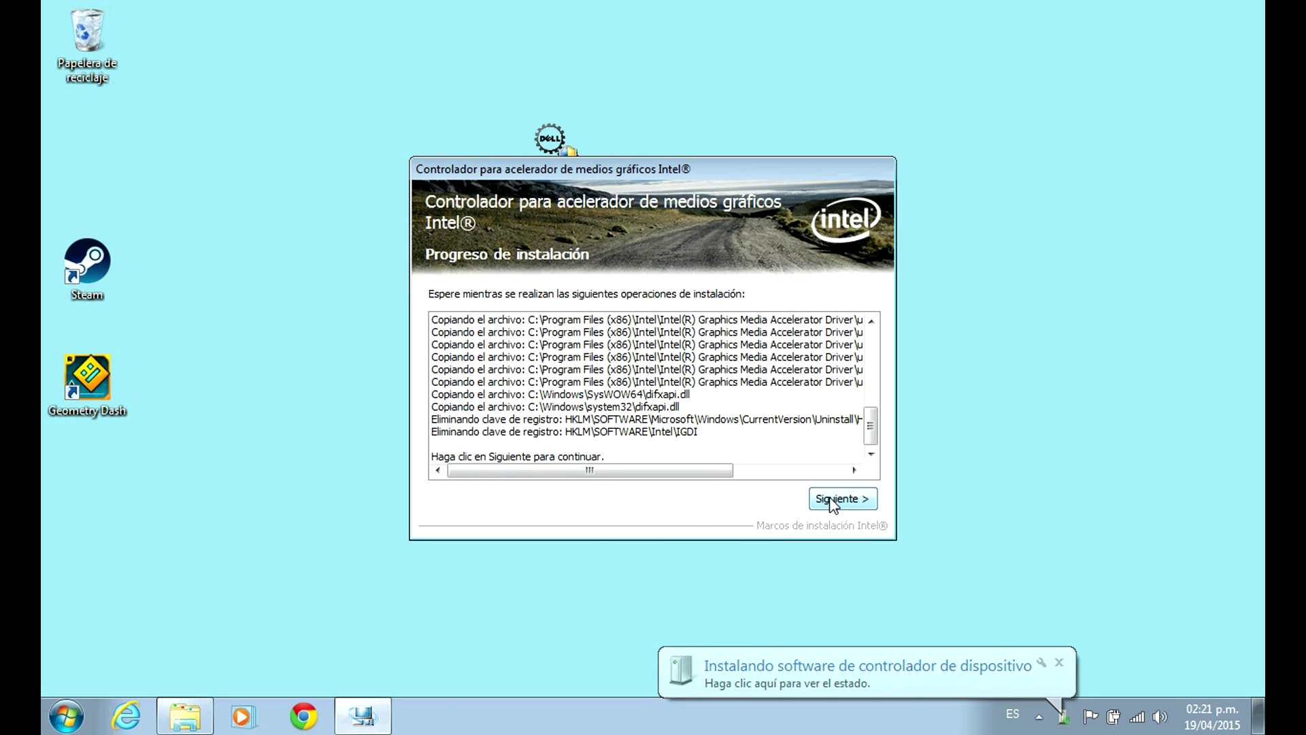
Step: Advance the Intel driver installer to its final page and dismiss the device driver notification
left_click(834, 502)
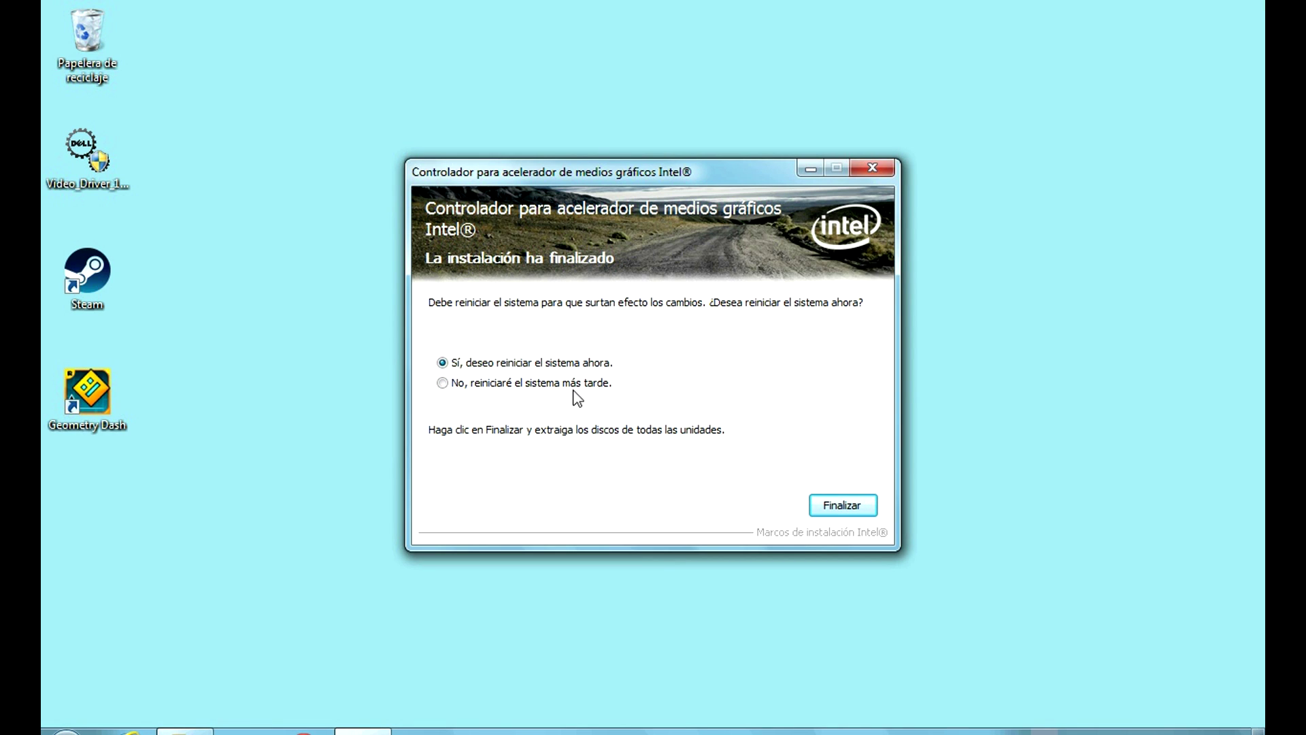
mouse_move(614, 177)
left_mouse_down()
mouse_move(638, 155)
mouse_move(600, 176)
left_mouse_up()
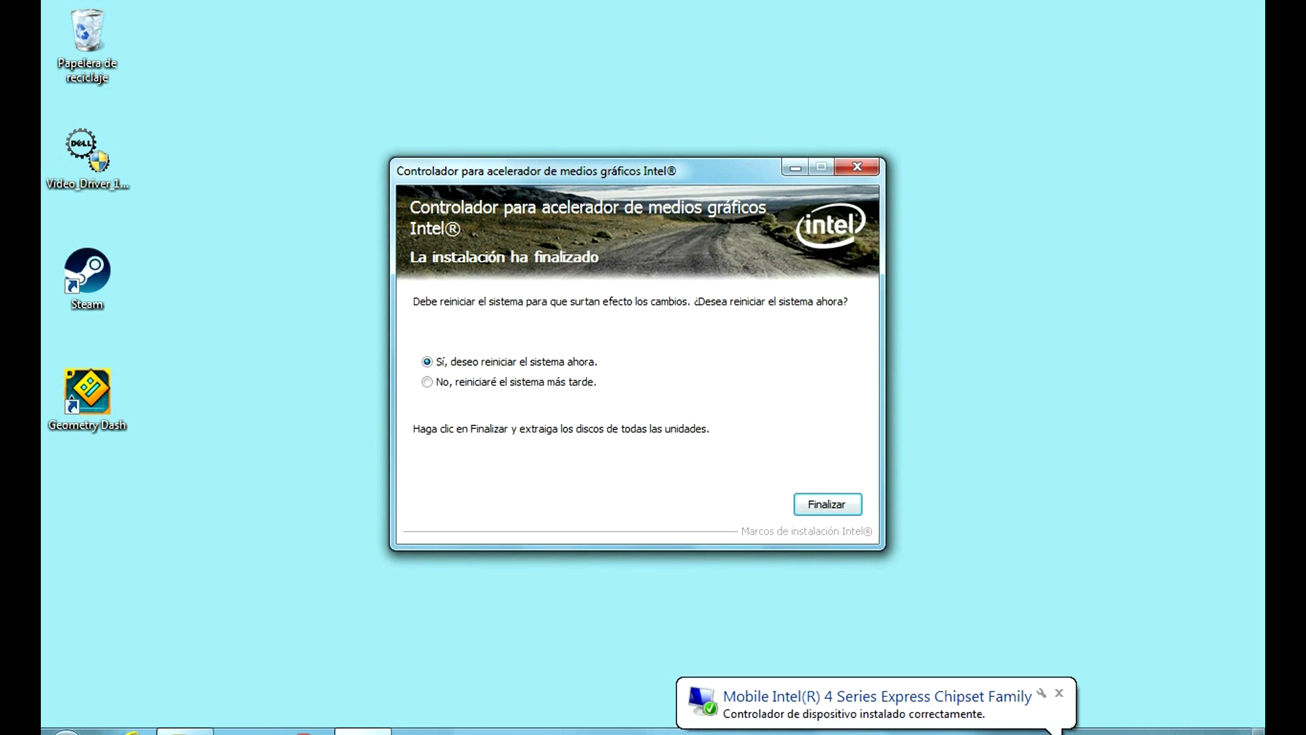
left_click(1059, 693)
left_click_drag(500, 165, 508, 153)
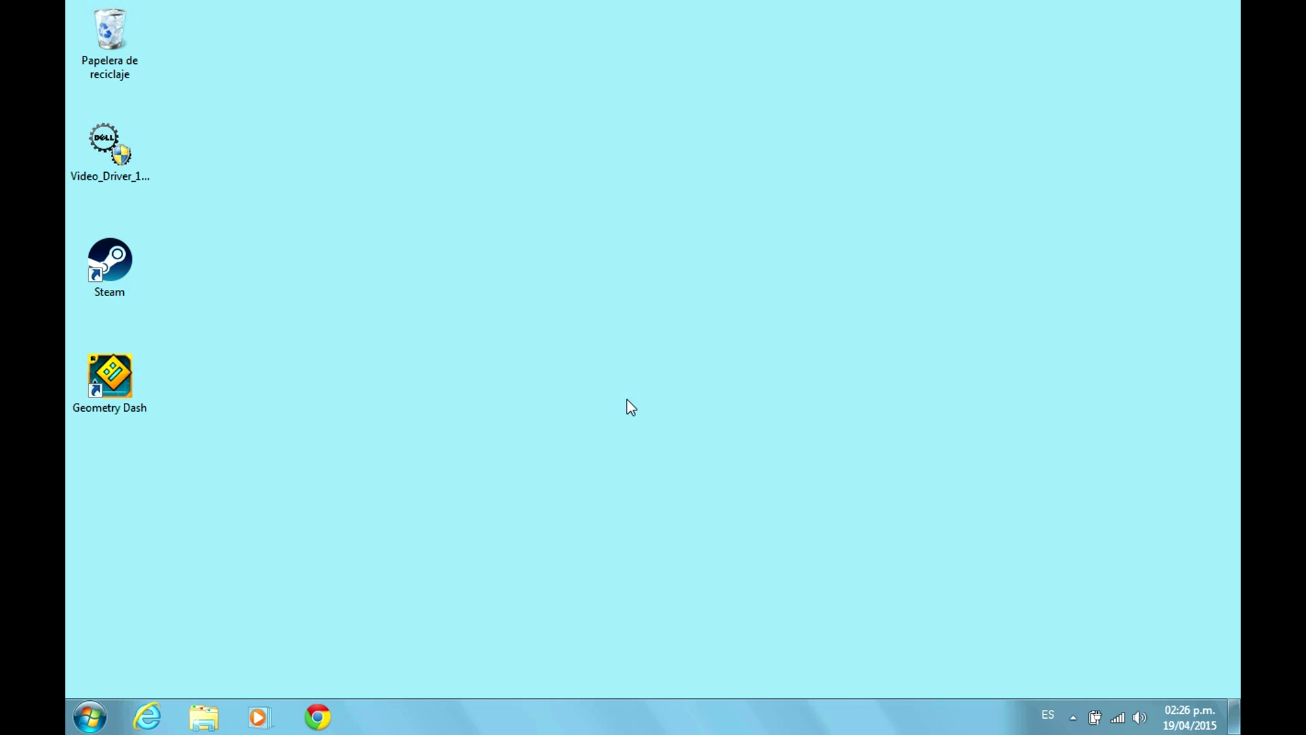
Step: Open Steam from the desktop and launch Geometry Dash from the library
double_click(108, 262)
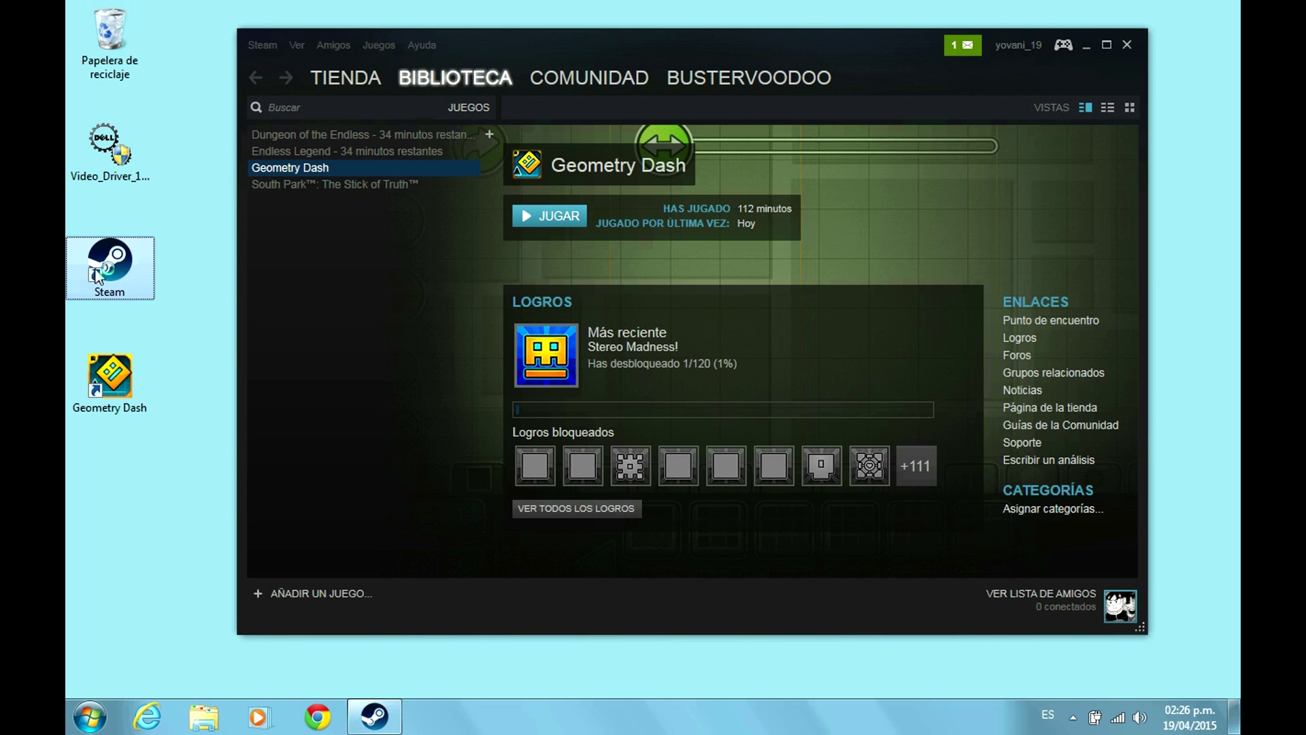
left_click(558, 222)
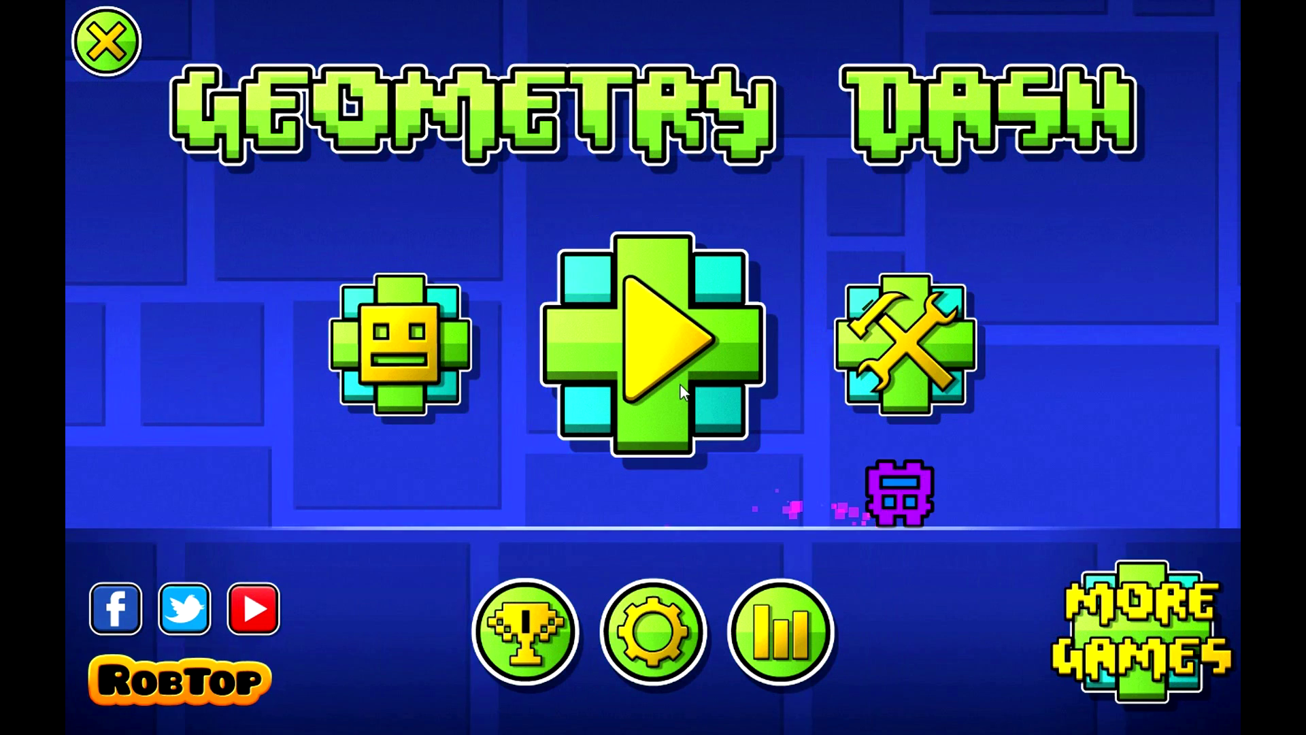
Step: Lower the game's music volume to near minimum in the settings and return to the main menu
left_click(687, 602)
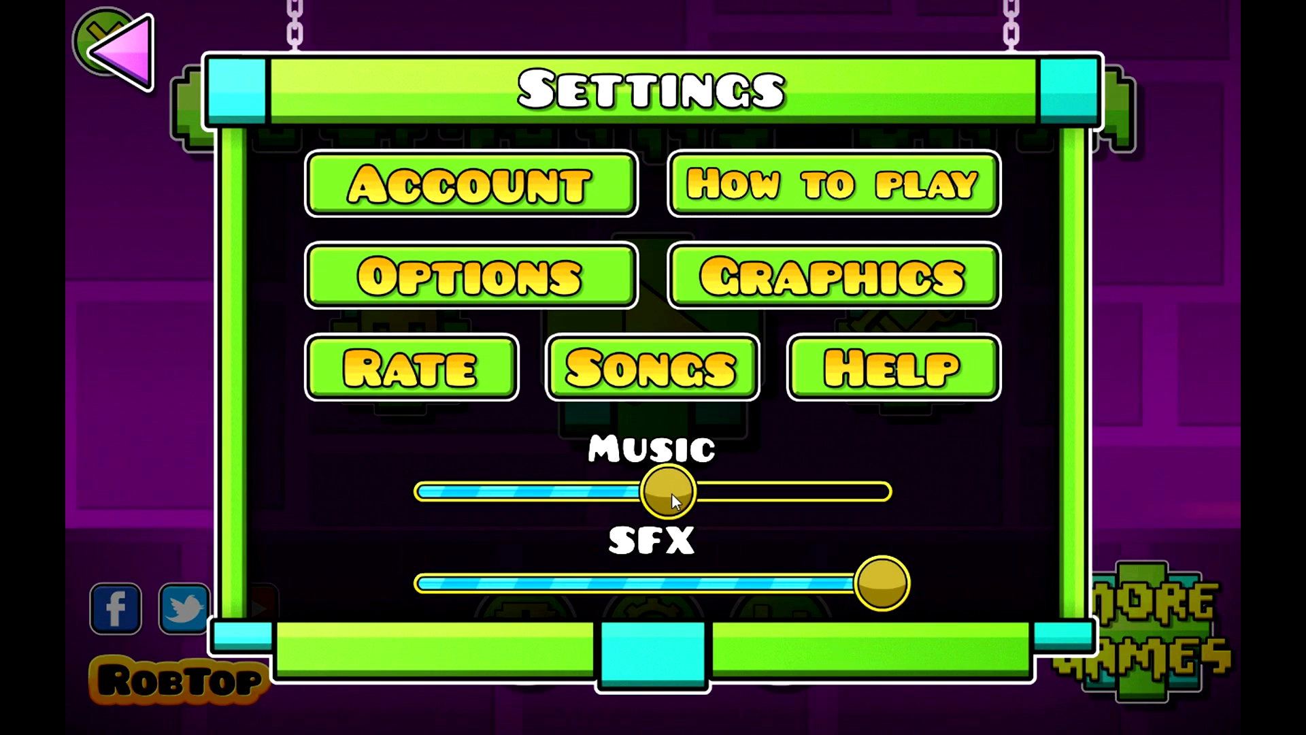
left_click_drag(671, 493, 456, 493)
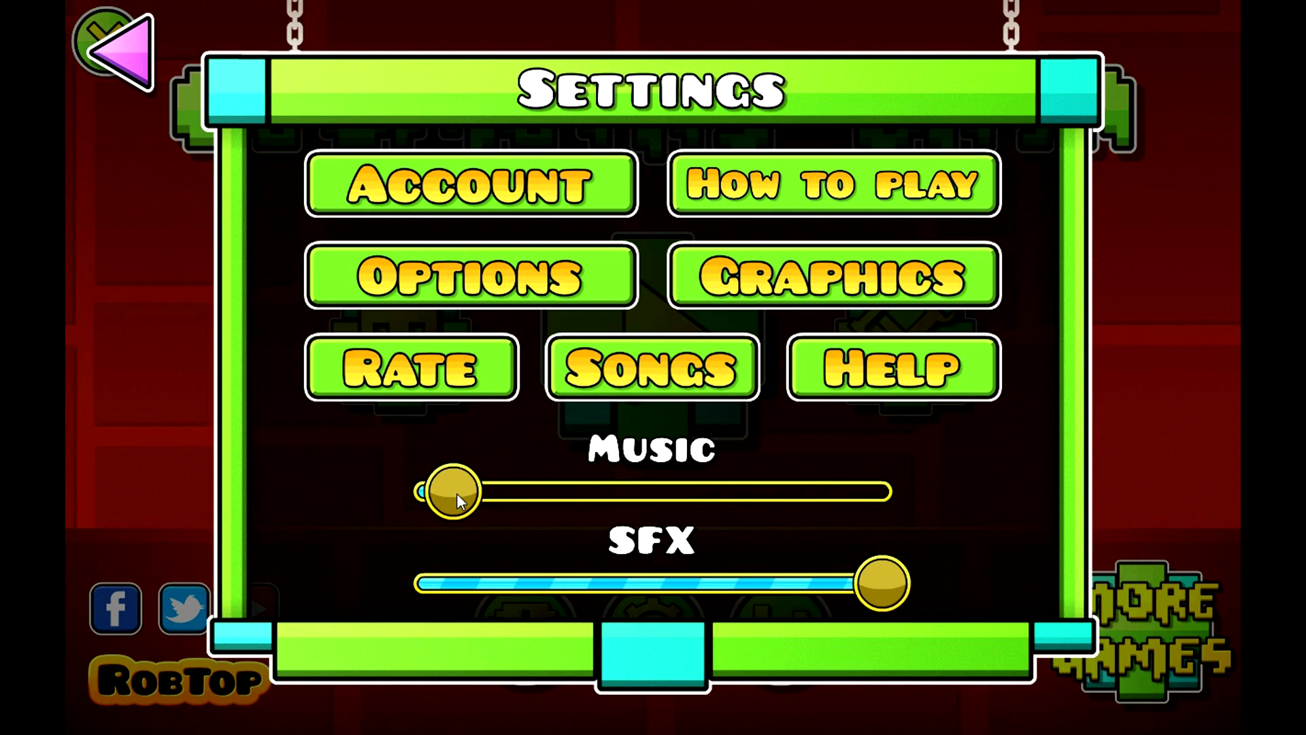
left_click(133, 49)
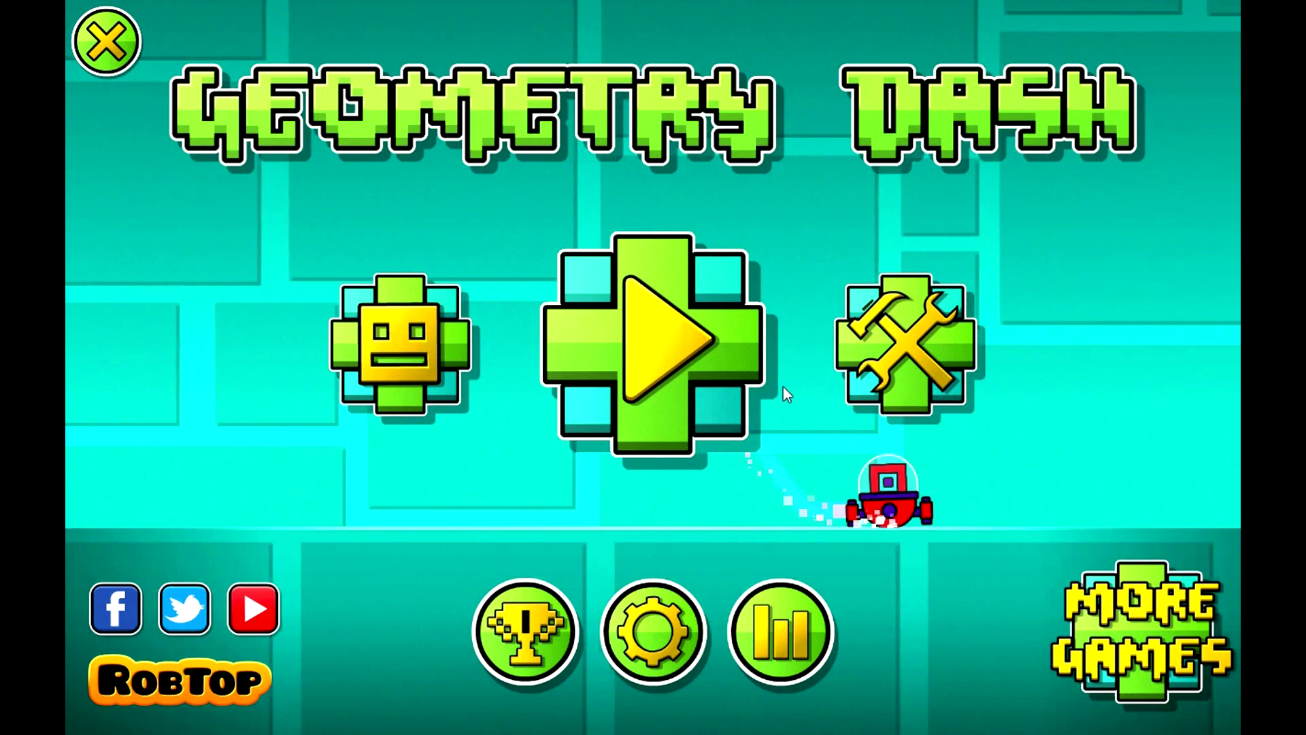
Step: Start the Stereo Madness level, jump over the opening spikes and blocks, and pause the game
left_click(646, 370)
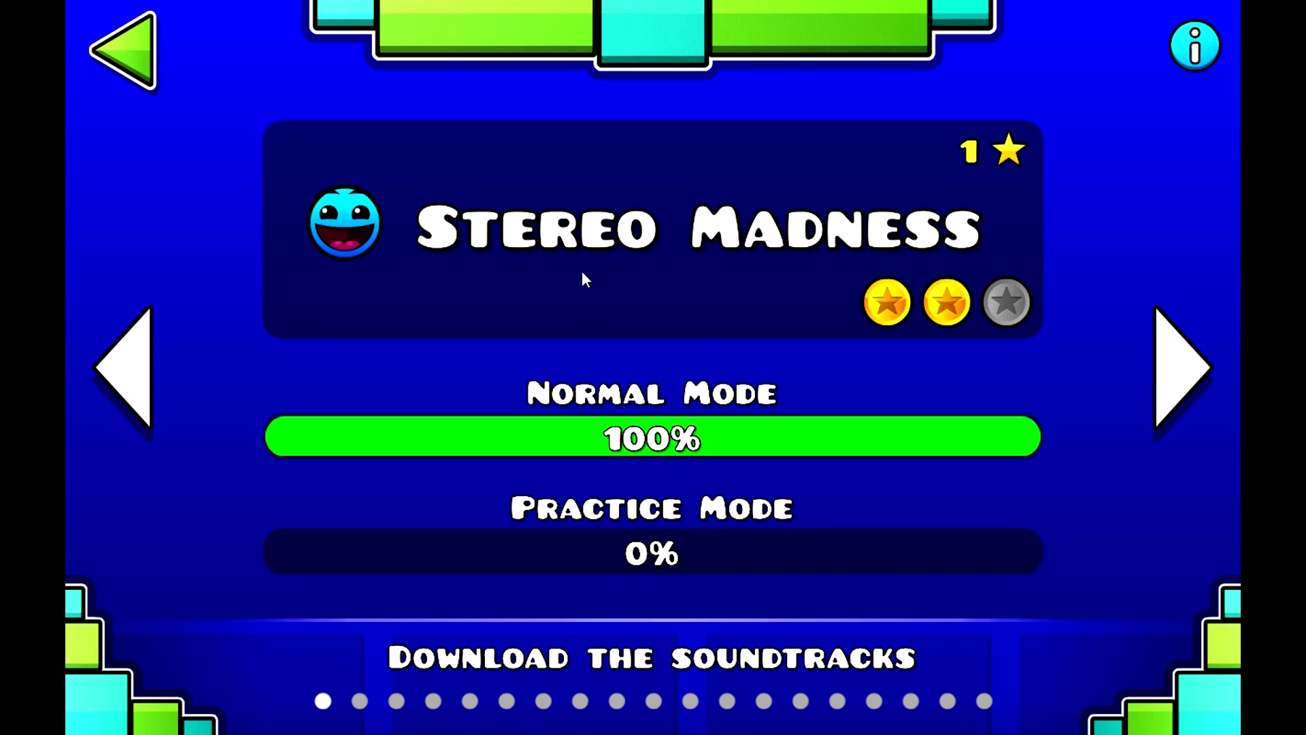
key("Return")
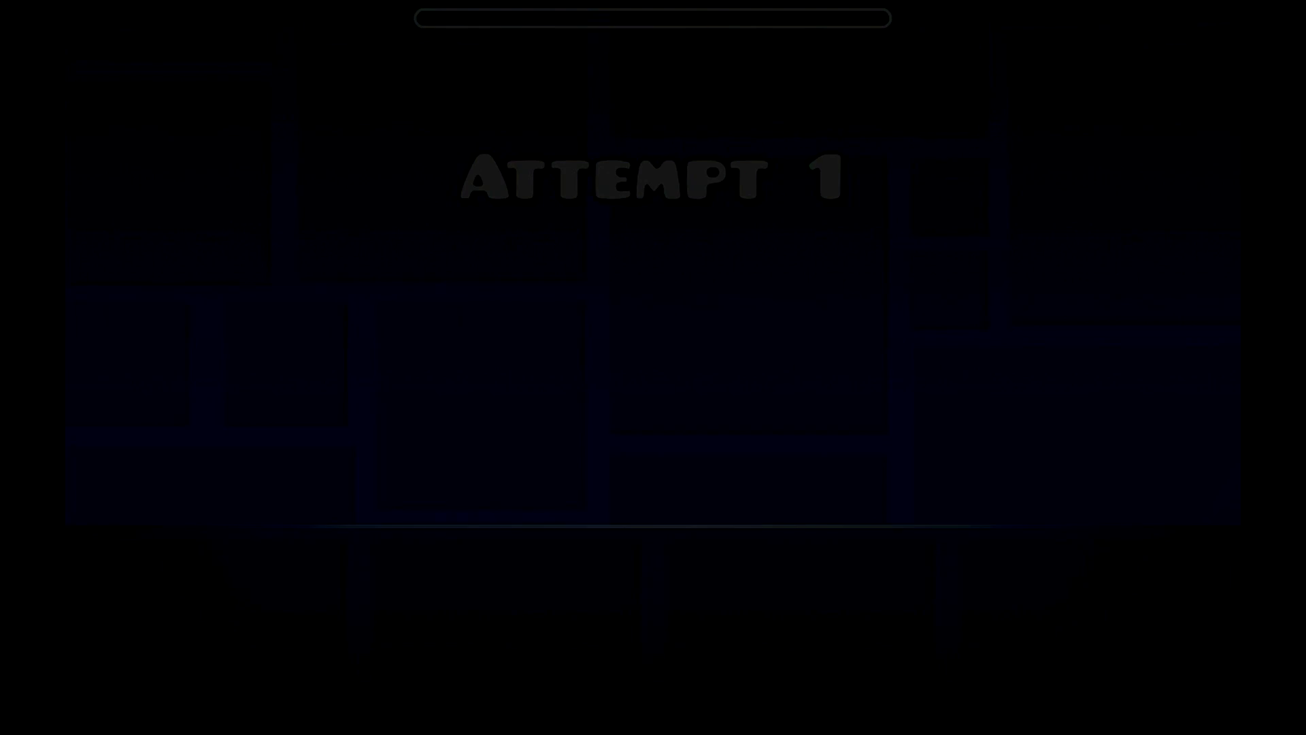
key("space")
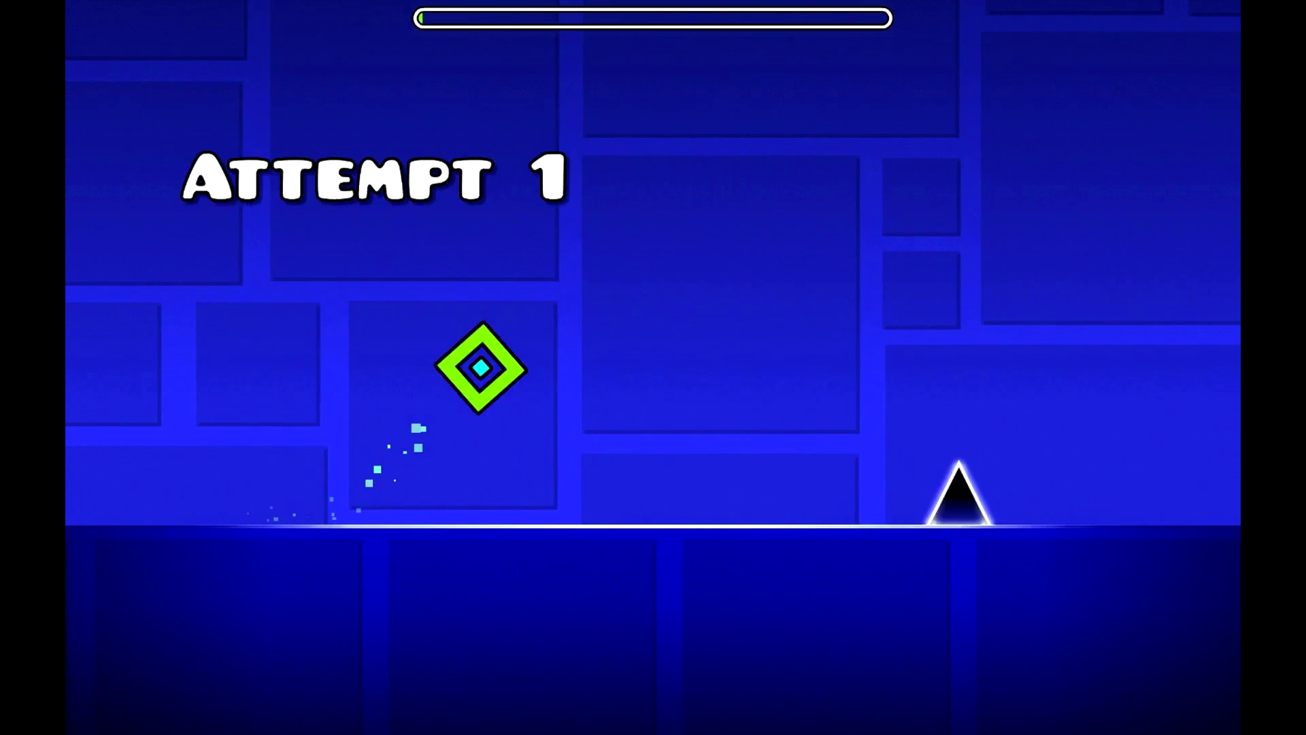
key("space")
key("space")
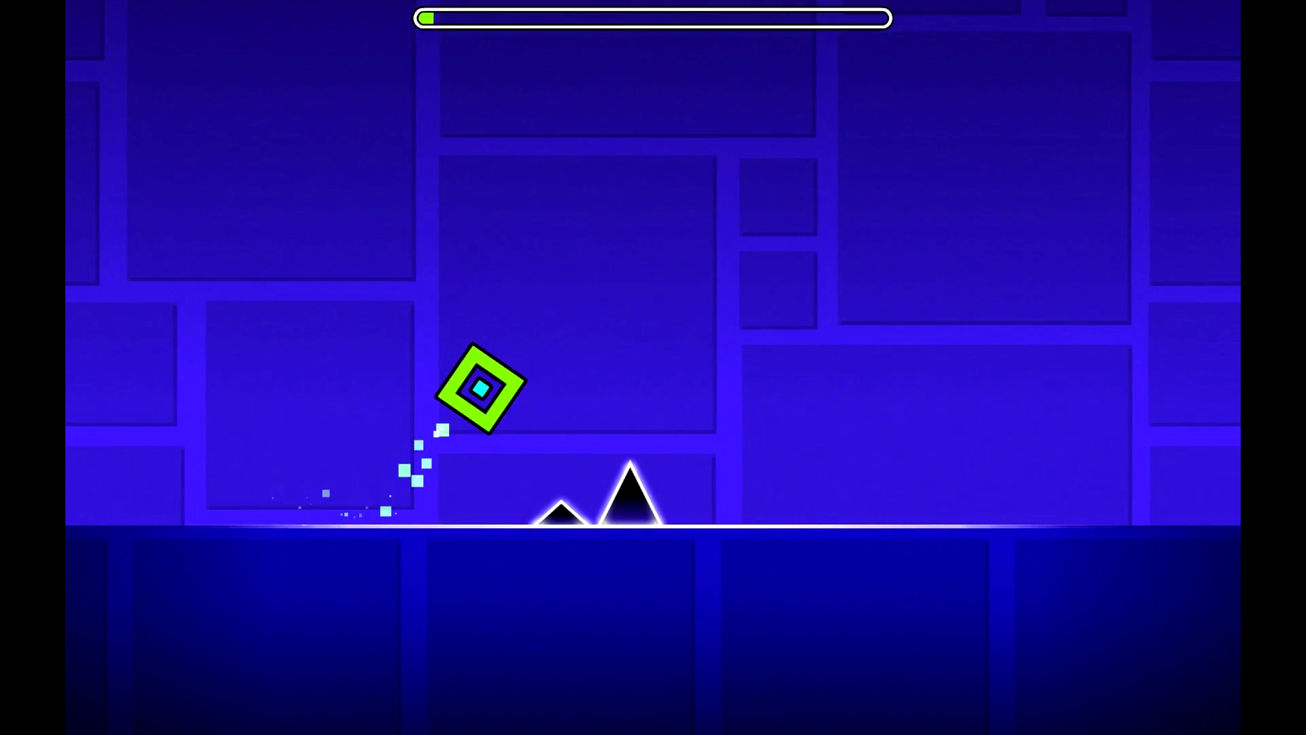
key("space")
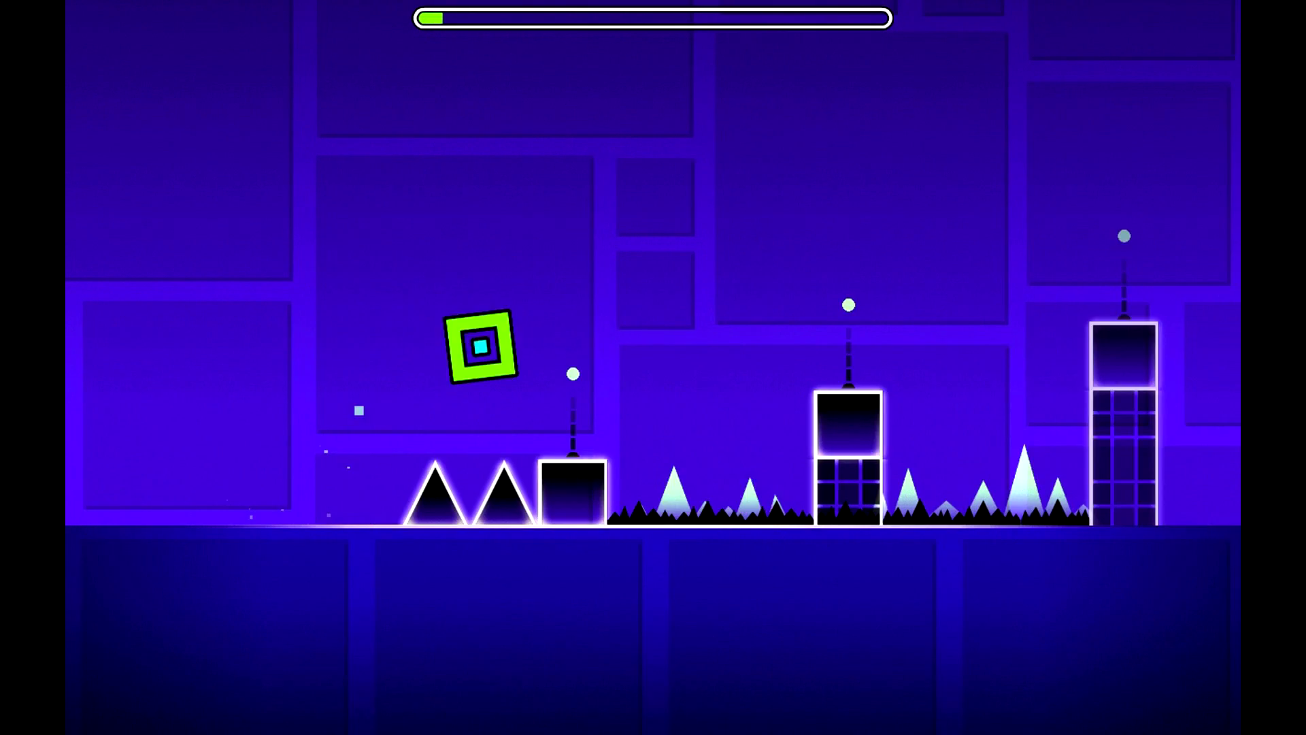
key("space")
key("space")
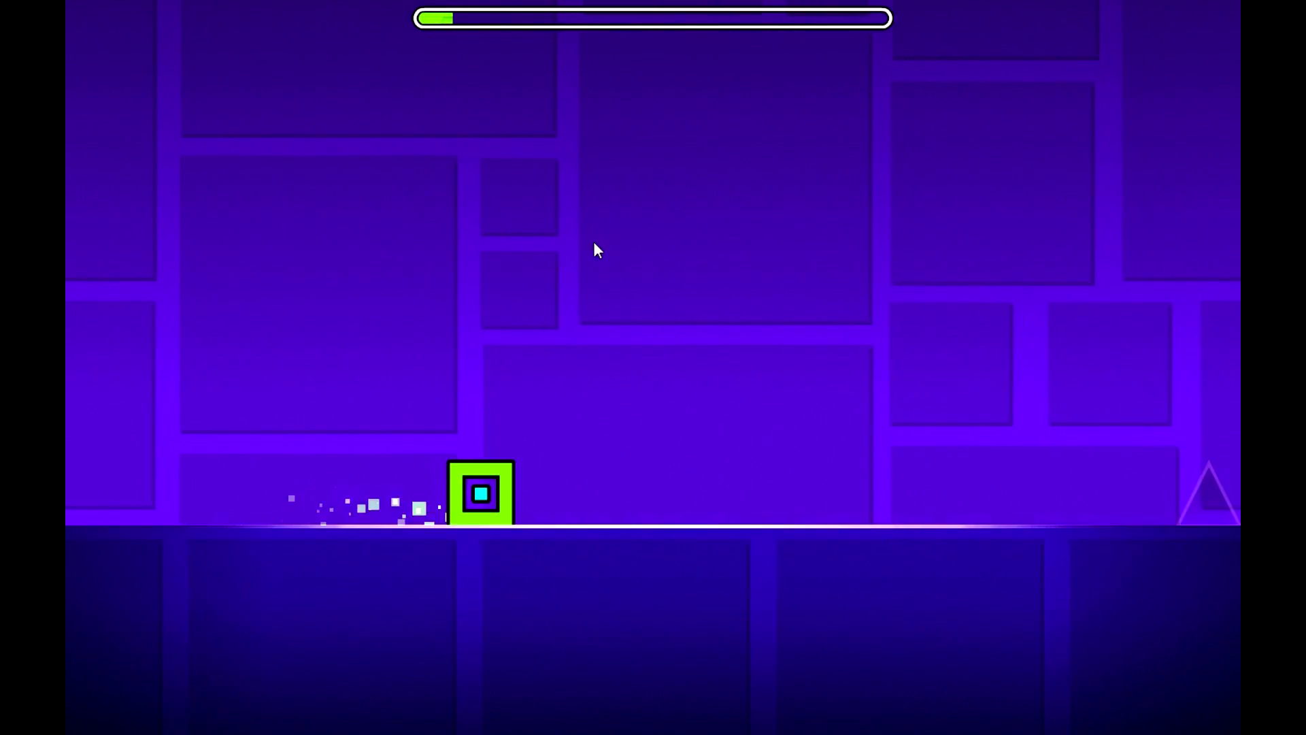
key("Escape")
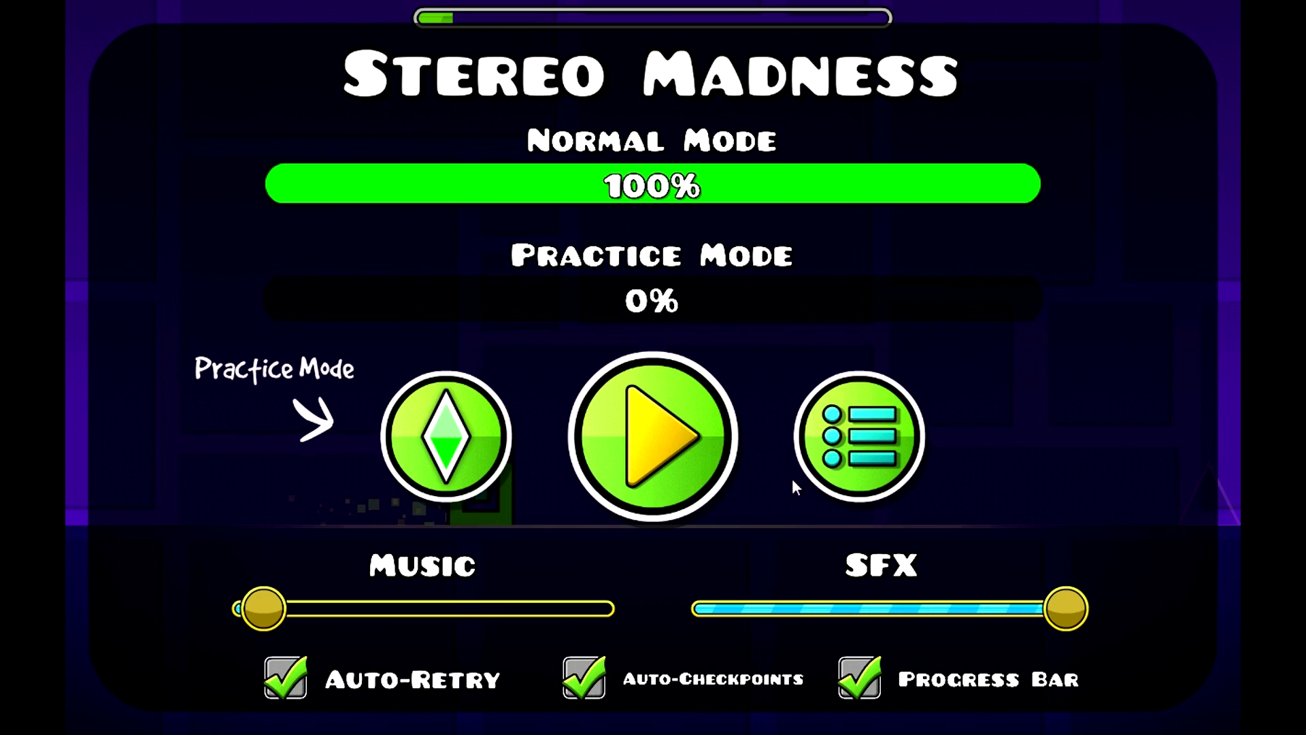